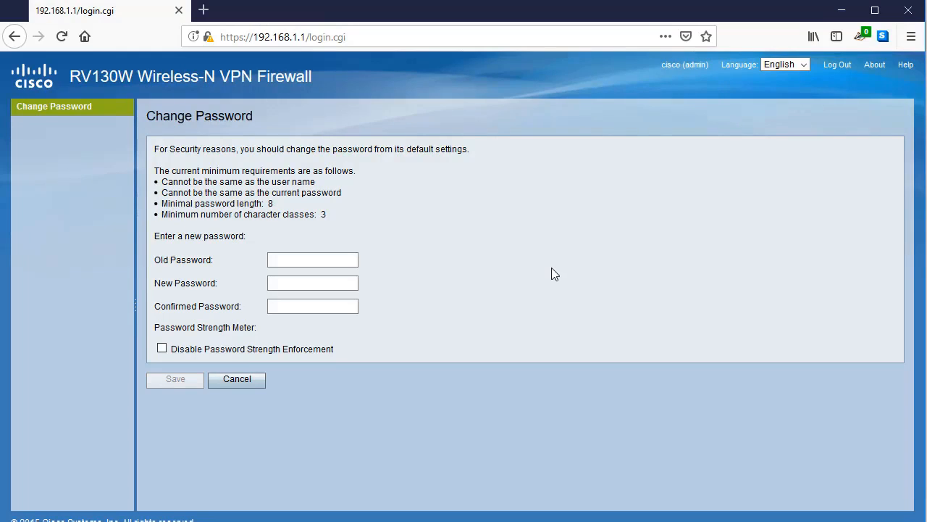
# Enter the current admin password, set and confirm a new Strong-rated password, and save.
pyautogui.click(340, 261)
pyautogui.write('cisco')
pyautogui.click(293, 283)
pyautogui.write('•••••')
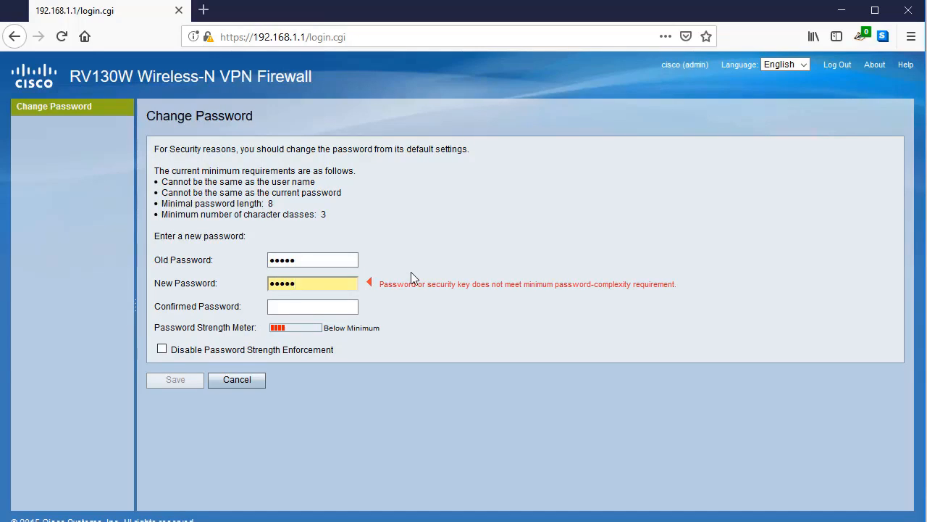
pyautogui.write('•••••••')
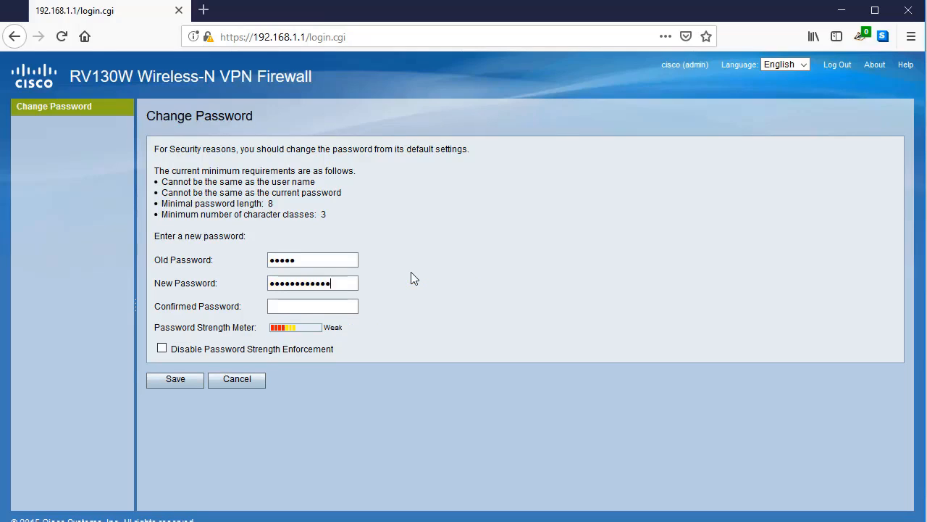
pyautogui.write('•')
pyautogui.press('Tab')
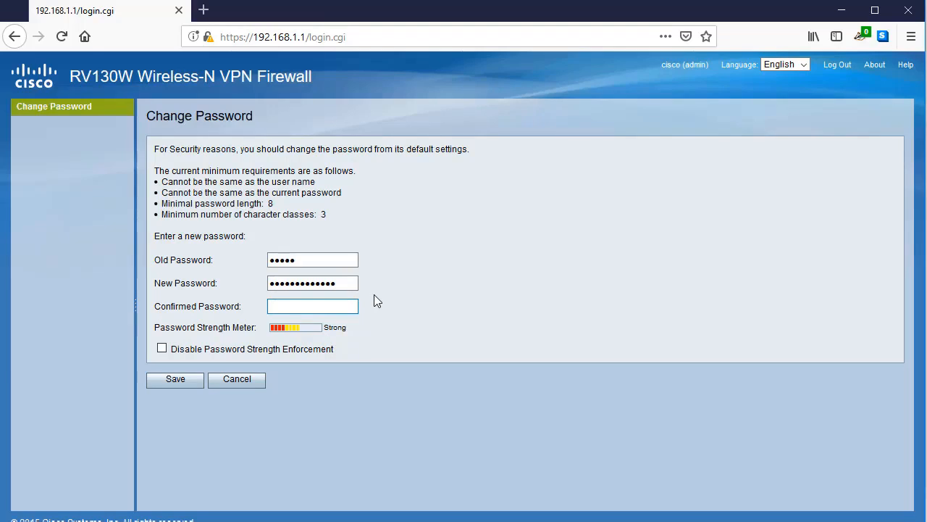
pyautogui.write('•••••••••••••')
pyautogui.click(177, 378)
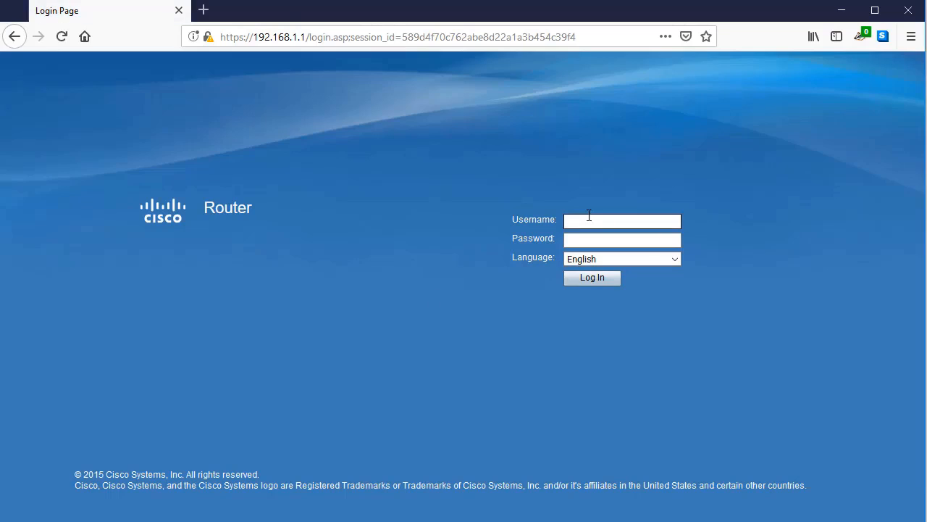
# Log in with the admin username and the new password.
pyautogui.write('cisco')
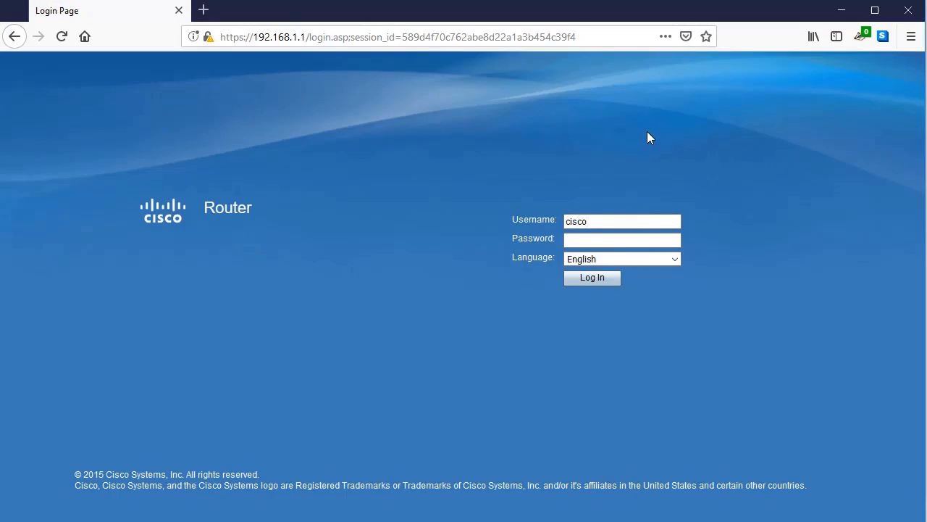
pyautogui.press('Tab')
pyautogui.write('••••••••••')
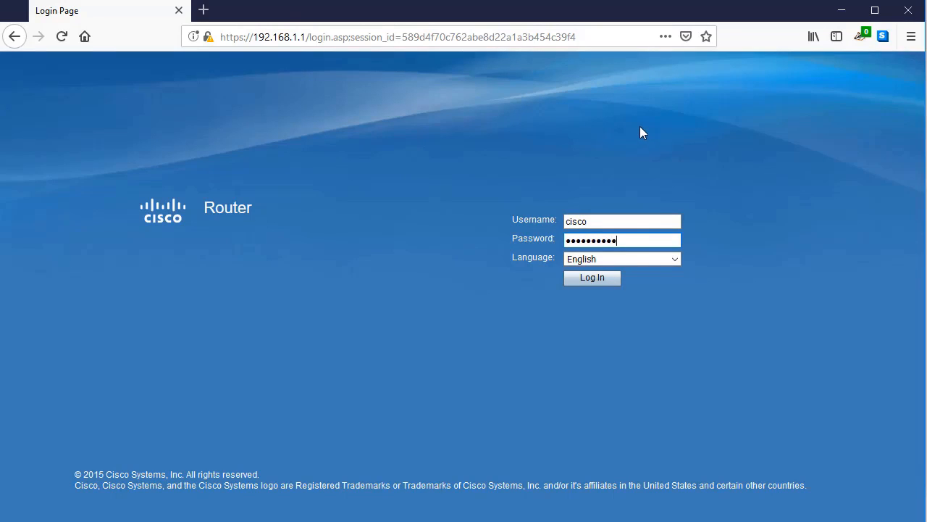
pyautogui.write('•••')
pyautogui.click(606, 276)
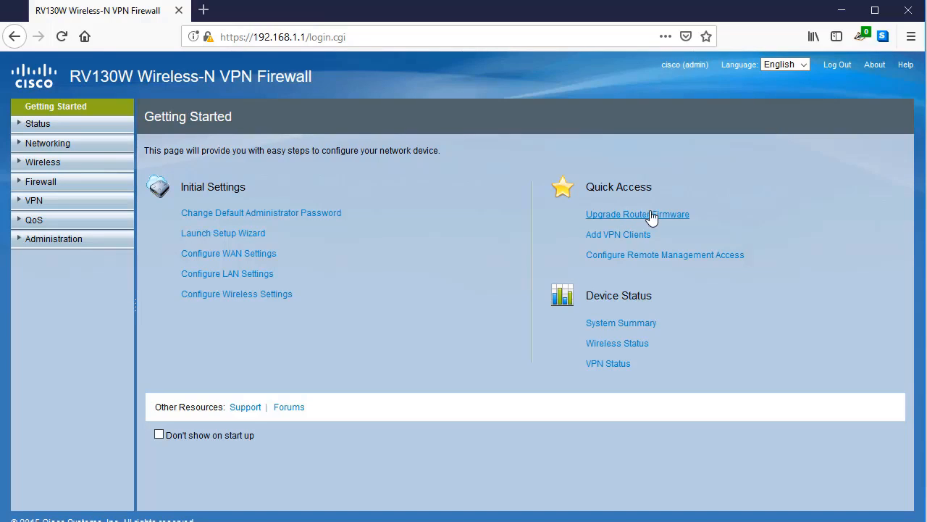
# Check the WAN connection type (DHCP) and DNS source without changes, then go to LAN Configuration.
pyautogui.click(61, 145)
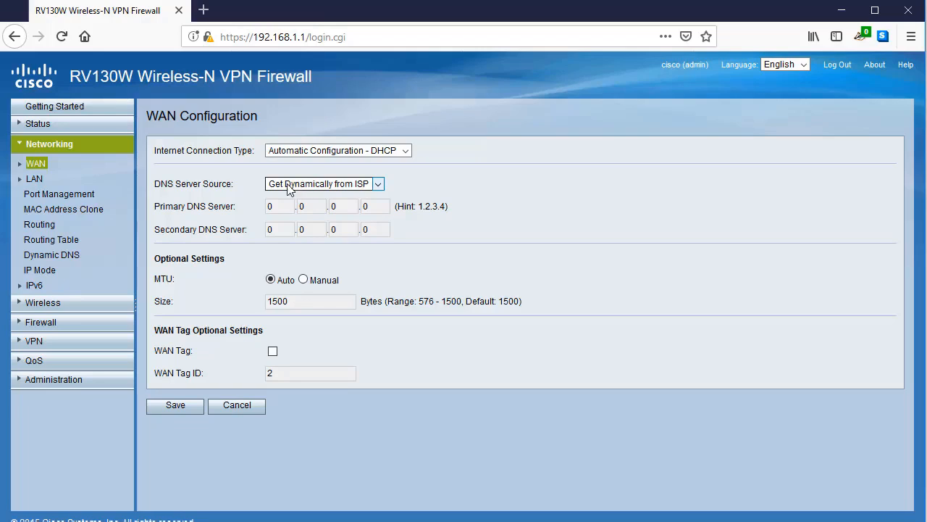
pyautogui.click(304, 155)
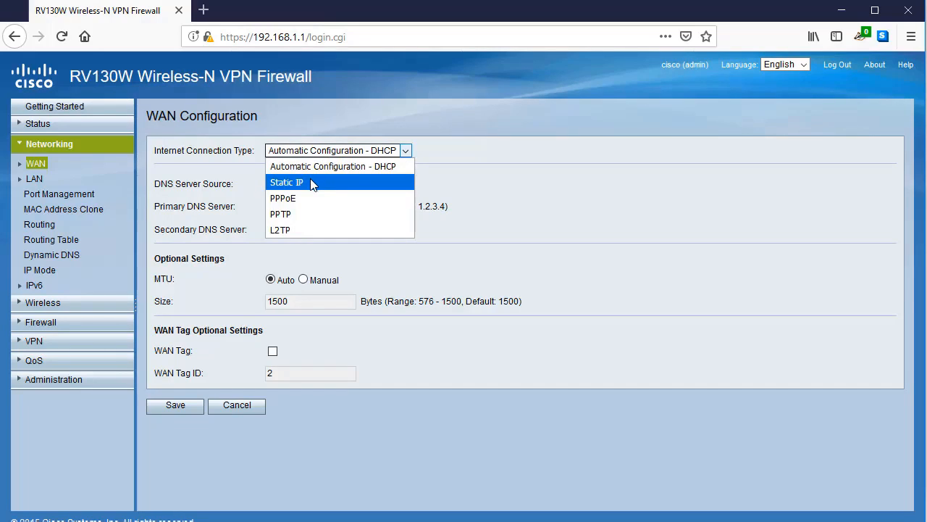
pyautogui.click(224, 164)
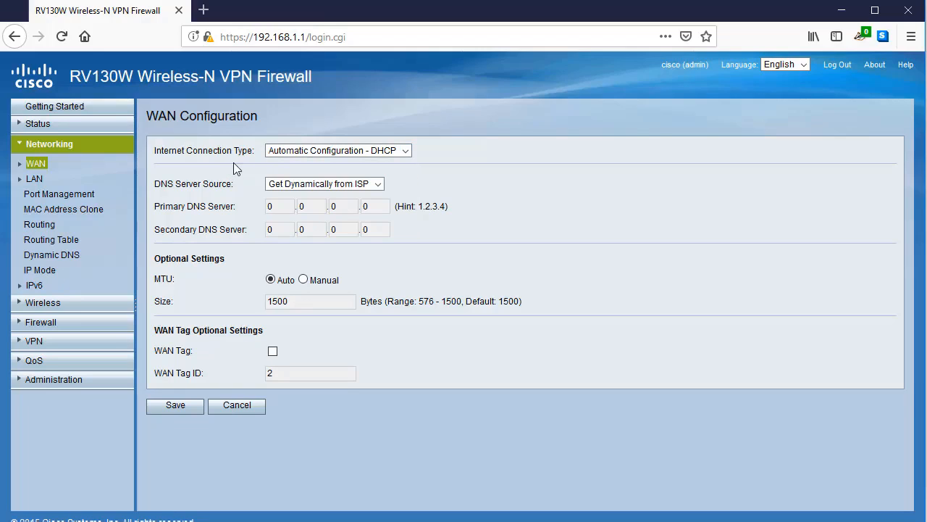
pyautogui.click(291, 184)
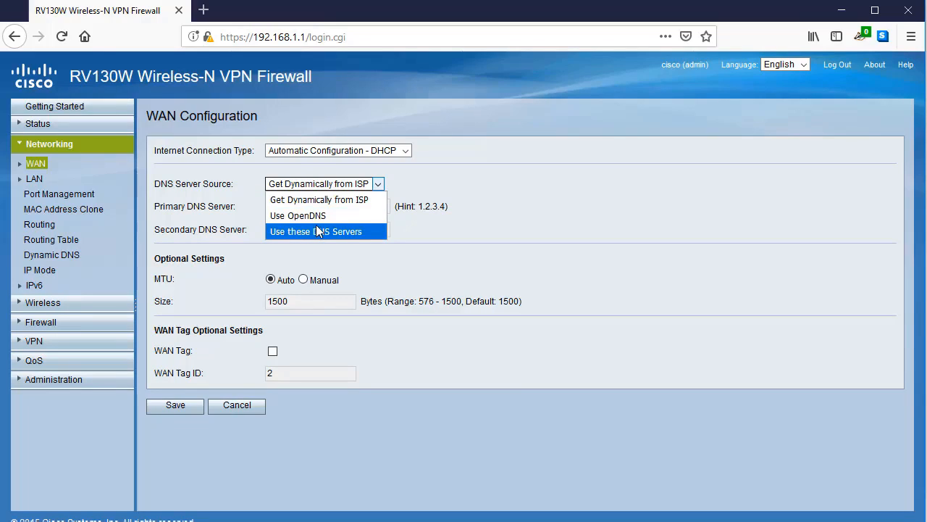
pyautogui.click(239, 188)
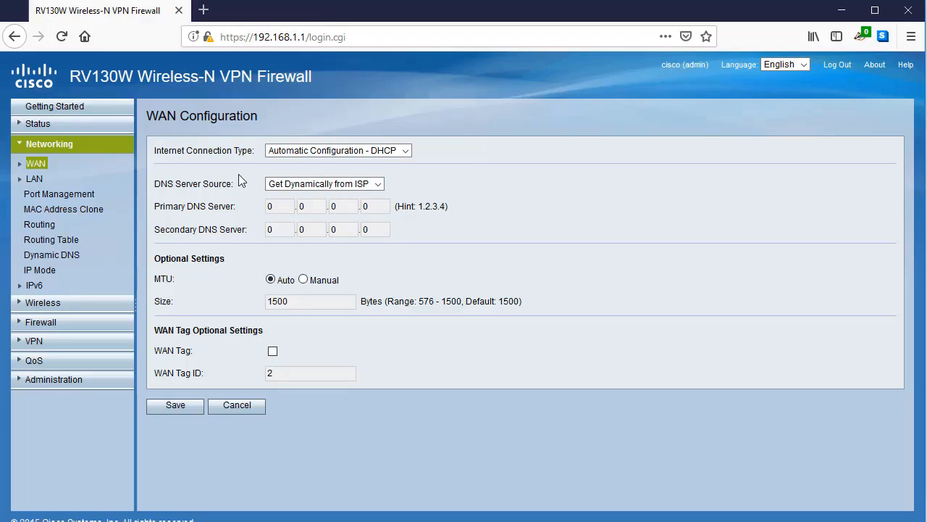
pyautogui.click(34, 179)
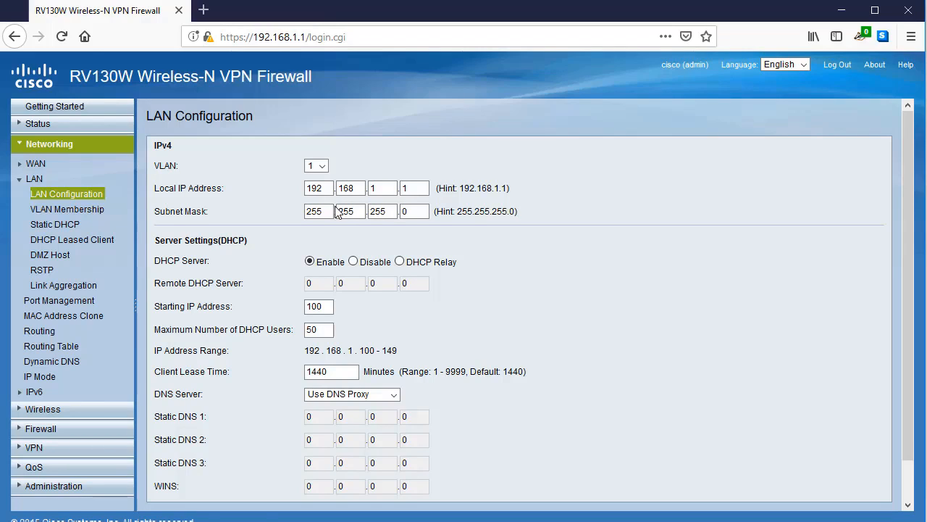
pyautogui.scroll(-1, 335, 206)
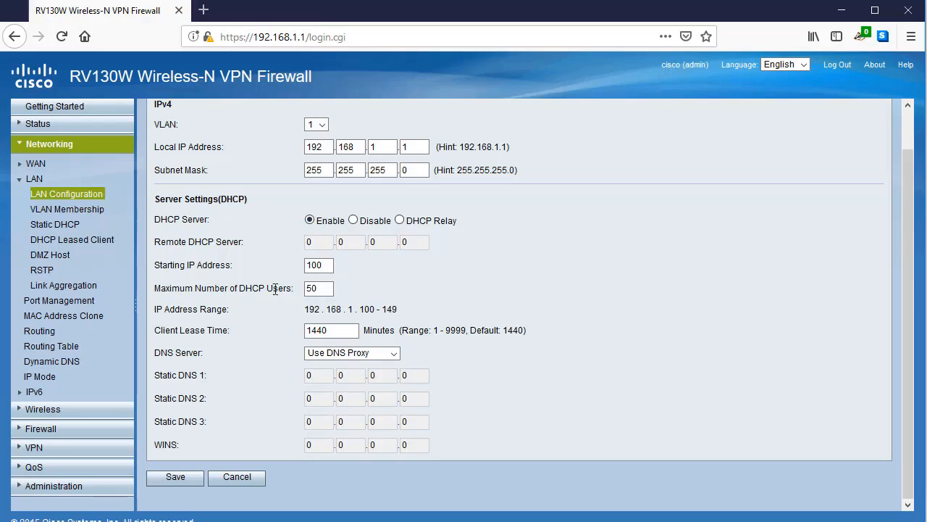
pyautogui.click(324, 270)
pyautogui.click(331, 287)
# Change Maximum Number of DHCP Users from 50 to 100, keeping DNS Server on Use DNS Proxy.
pyautogui.moveTo(325, 290); pyautogui.dragTo(300, 293)
pyautogui.write('100')
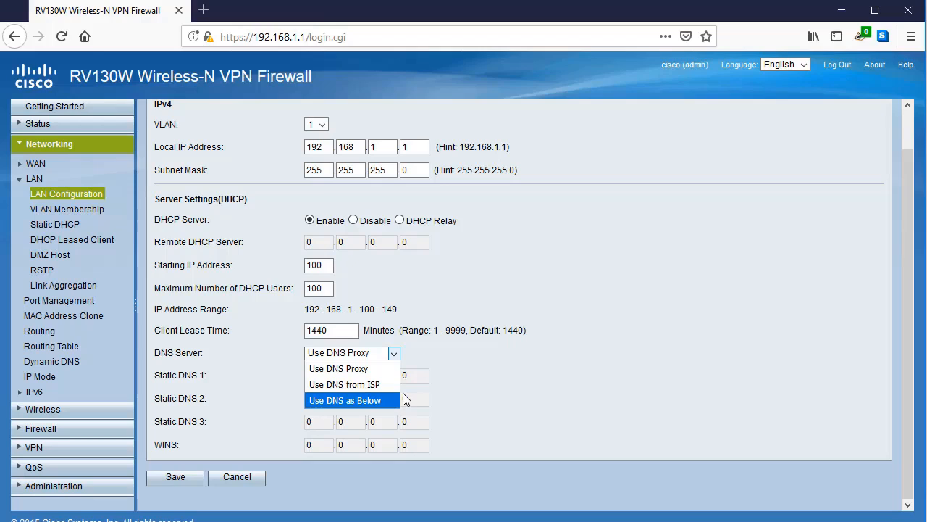
pyautogui.click(445, 368)
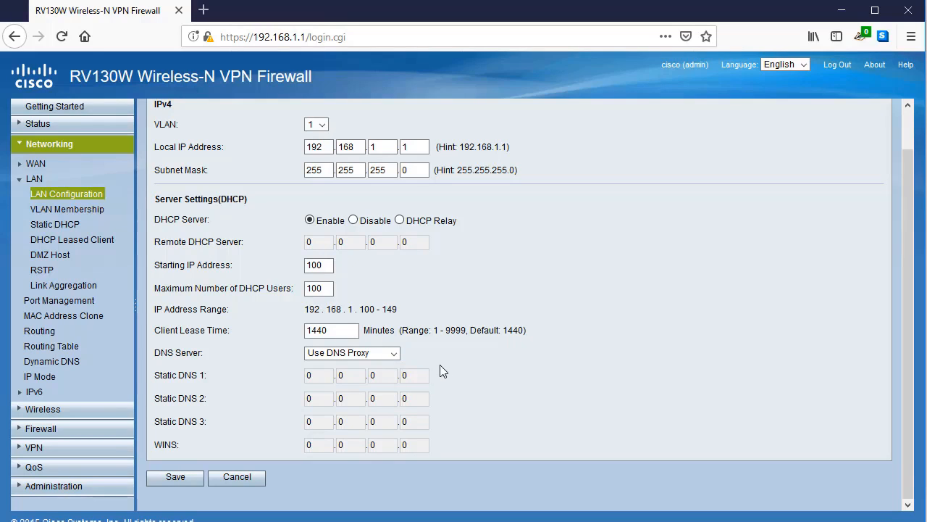
pyautogui.scroll(1, 417, 353)
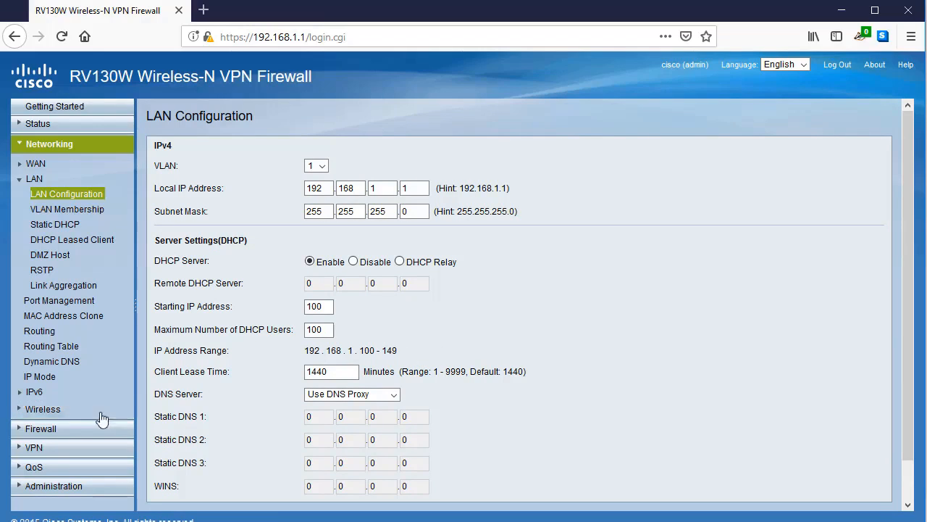
# Switch to Wireless Basic Settings, discarding the unsaved LAN changes.
pyautogui.click(38, 411)
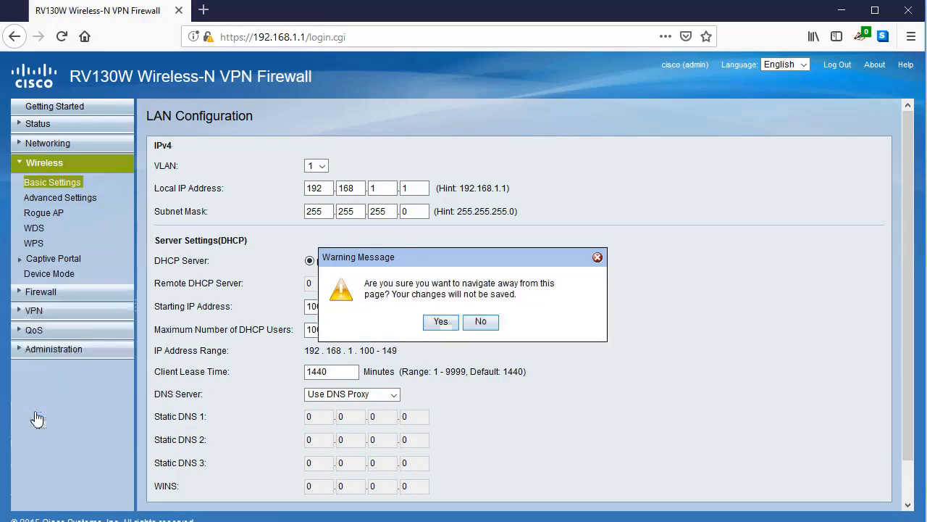
pyautogui.click(443, 323)
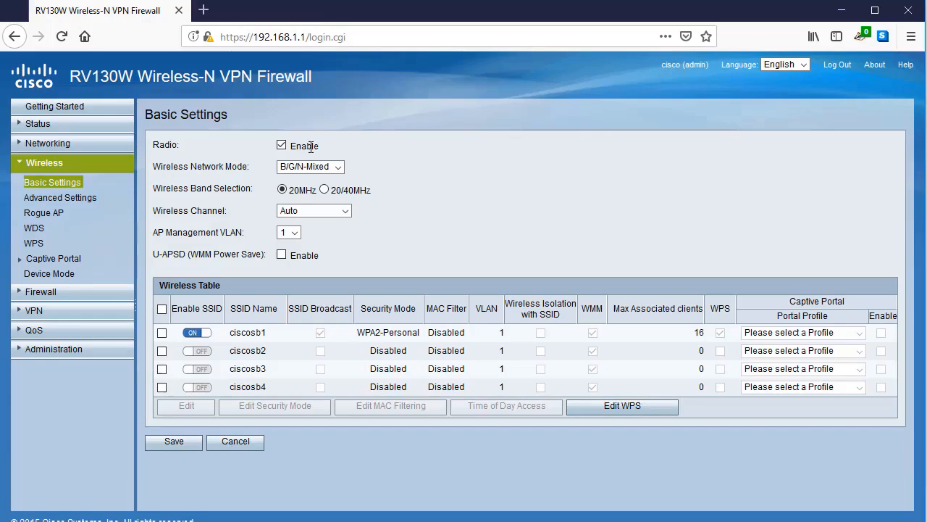
# Toggle Radio Enable off and back on, then show the Wireless Network Mode options.
pyautogui.click(282, 147)
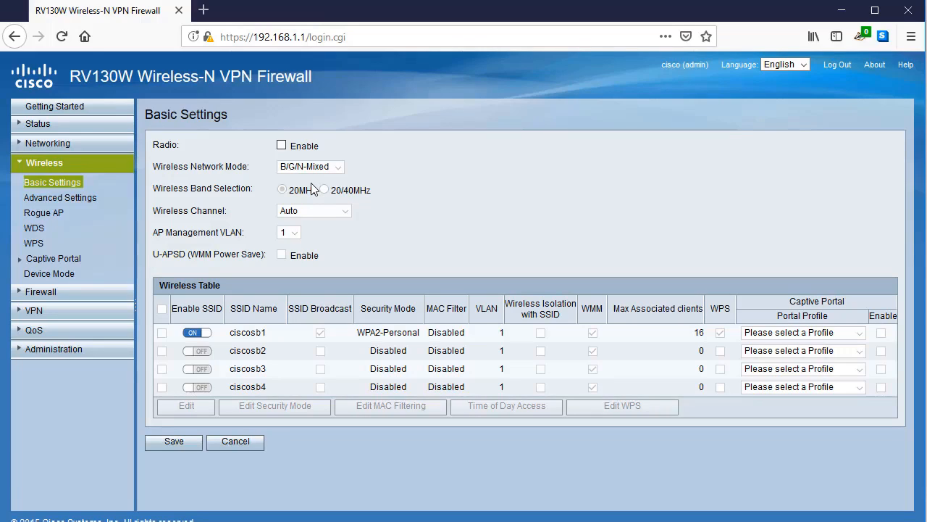
pyautogui.click(282, 146)
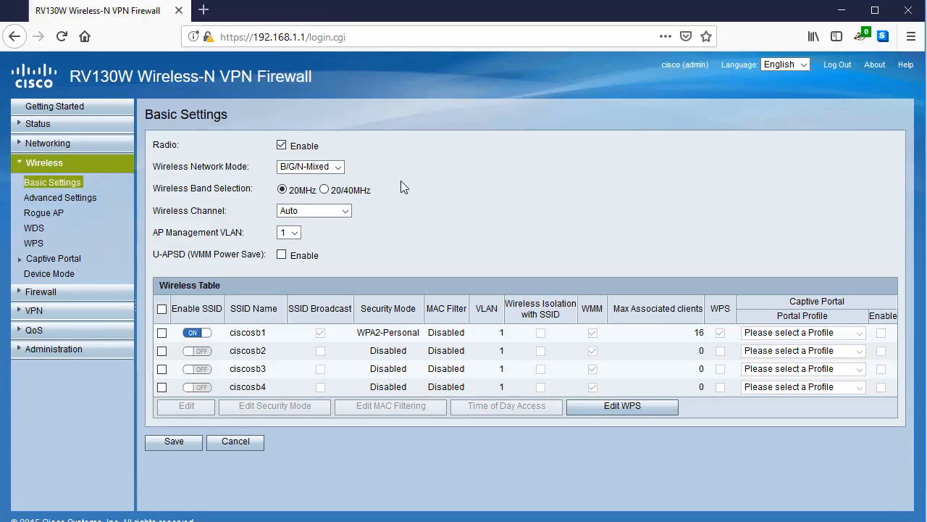
pyautogui.click(329, 166)
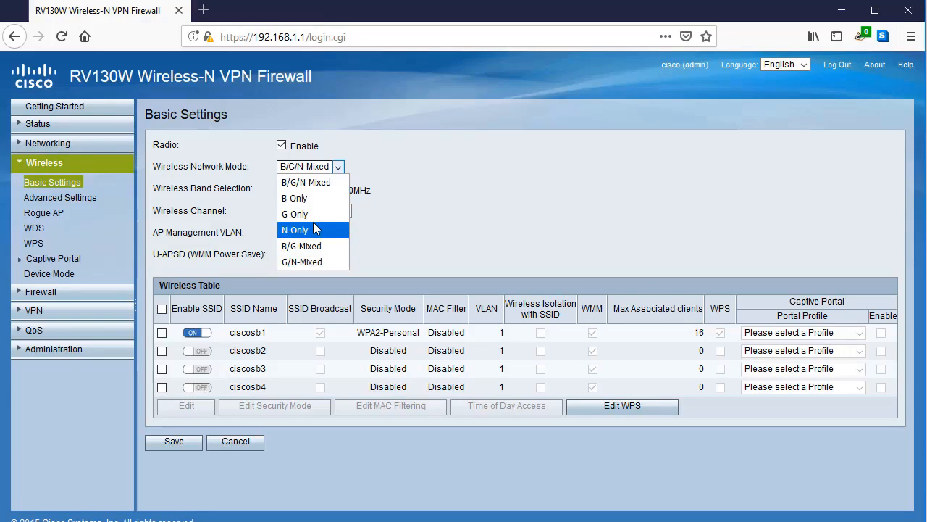
# Choose G/N-Mixed network mode, keep the channel on Auto, and tick the ciscosb1 row.
pyautogui.click(307, 261)
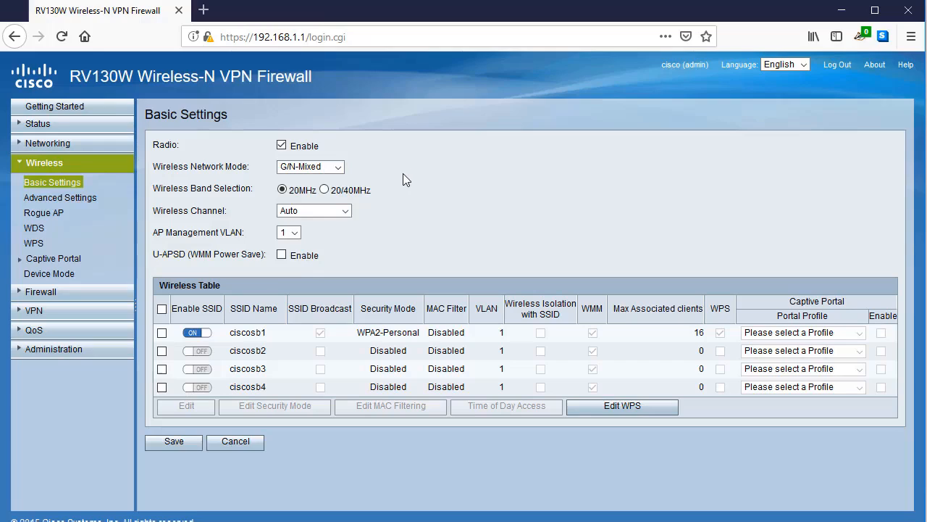
pyautogui.click(317, 213)
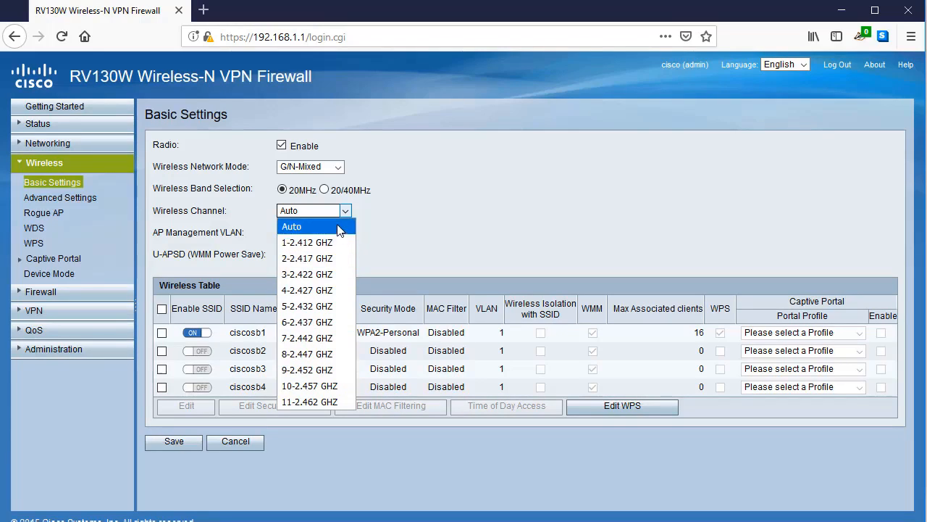
pyautogui.click(340, 226)
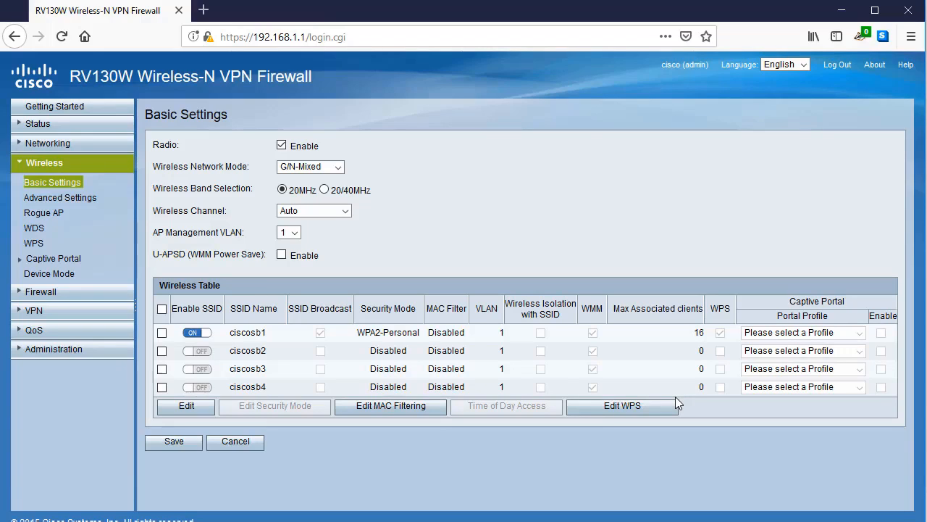
pyautogui.click(163, 332)
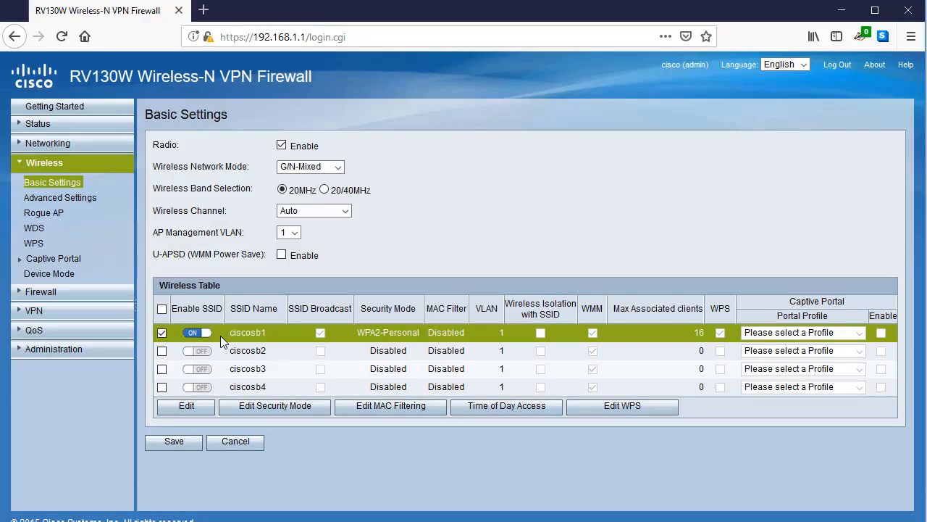
# Rename SSID ciscosb1 to 'businessconnect', set max associated clients from 16 to 40, and save.
pyautogui.click(187, 407)
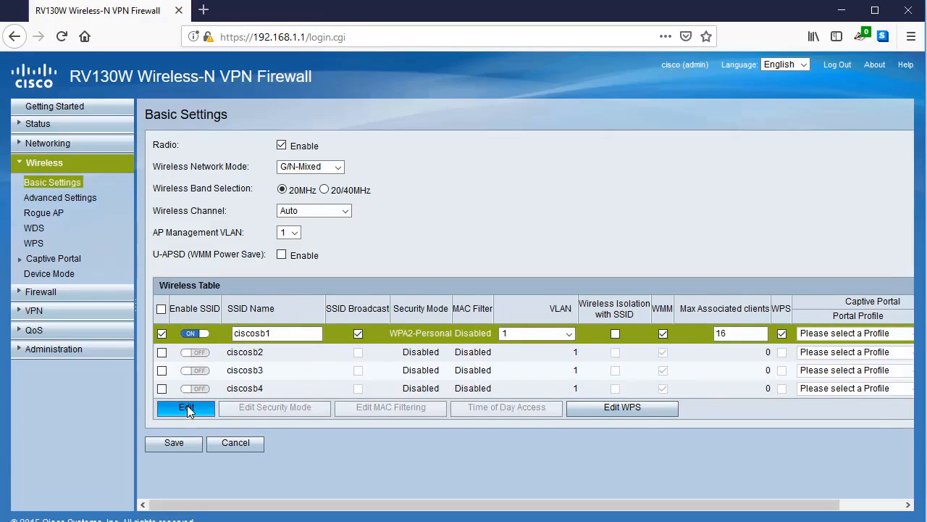
pyautogui.click(279, 335)
pyautogui.hotkey('ctrl', 'a')
pyautogui.write('b')
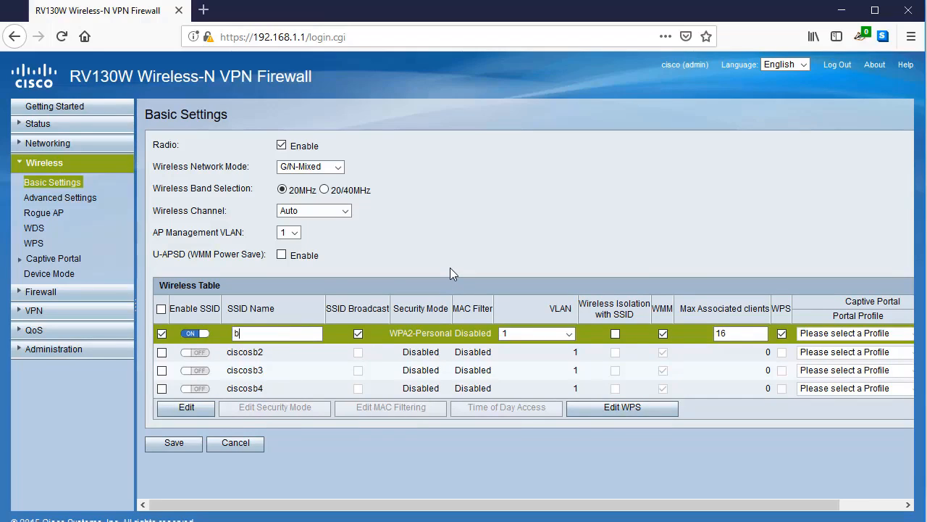
pyautogui.write('usinessconnect')
pyautogui.moveTo(745, 332); pyautogui.dragTo(711, 332)
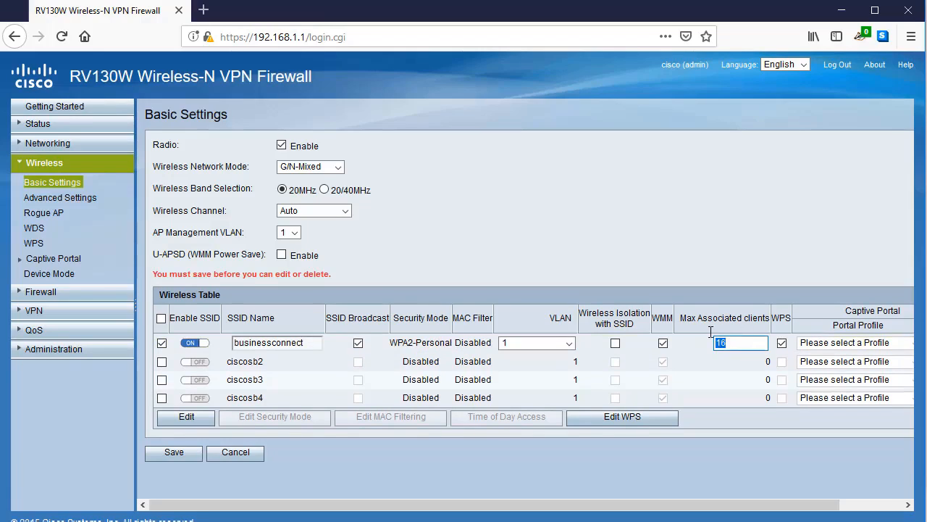
pyautogui.write('40')
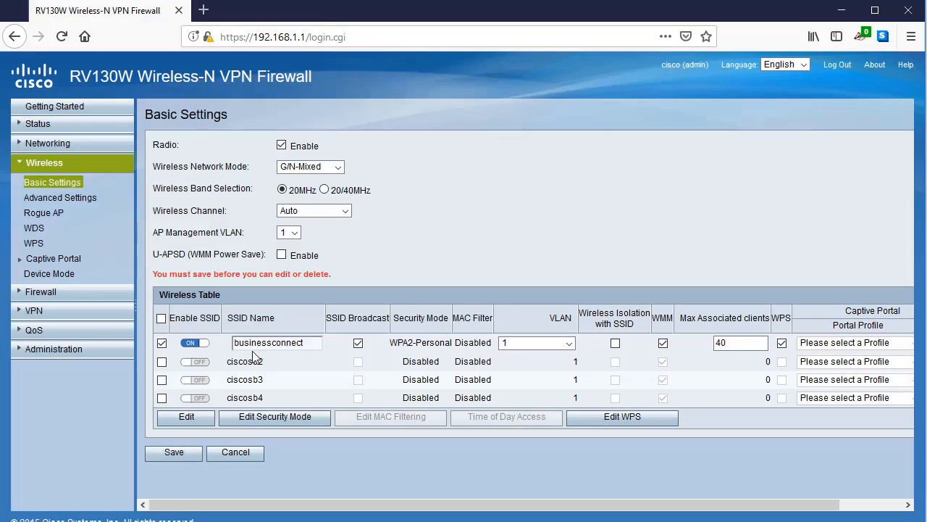
pyautogui.click(193, 452)
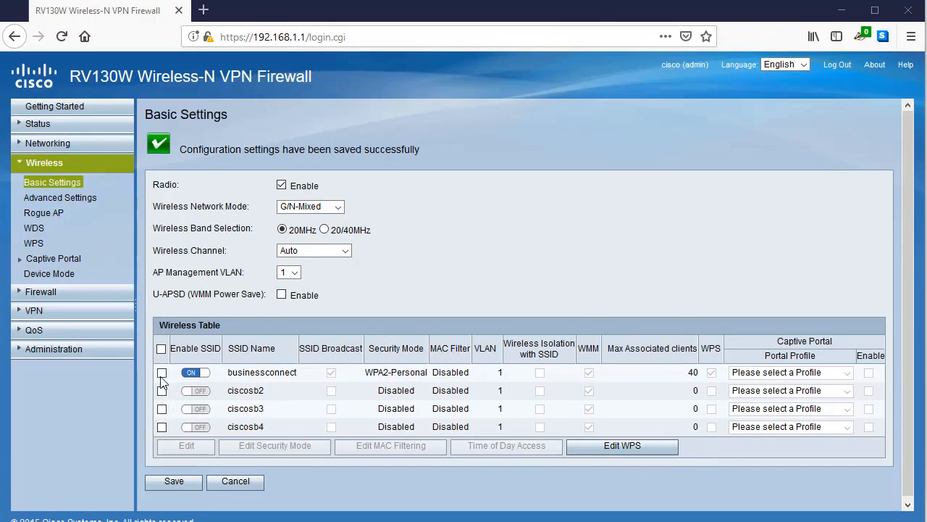
# Open businessconnect's security settings, try WPA2-Personal Mixed, and settle back on WPA2-Personal.
pyautogui.click(161, 372)
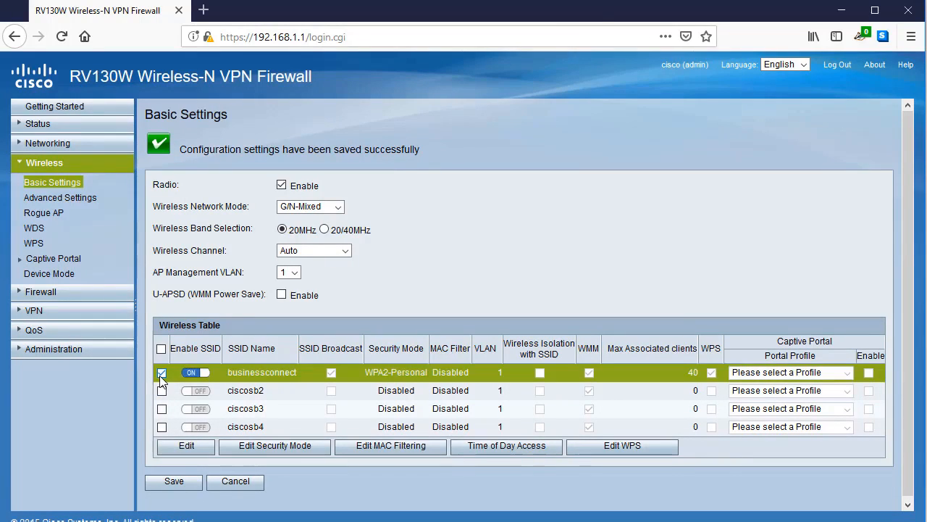
pyautogui.click(282, 446)
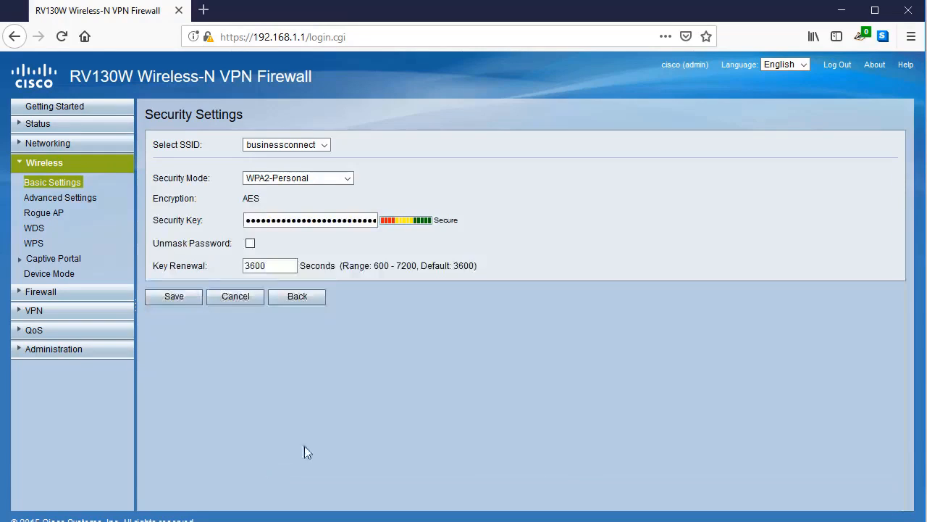
pyautogui.click(287, 181)
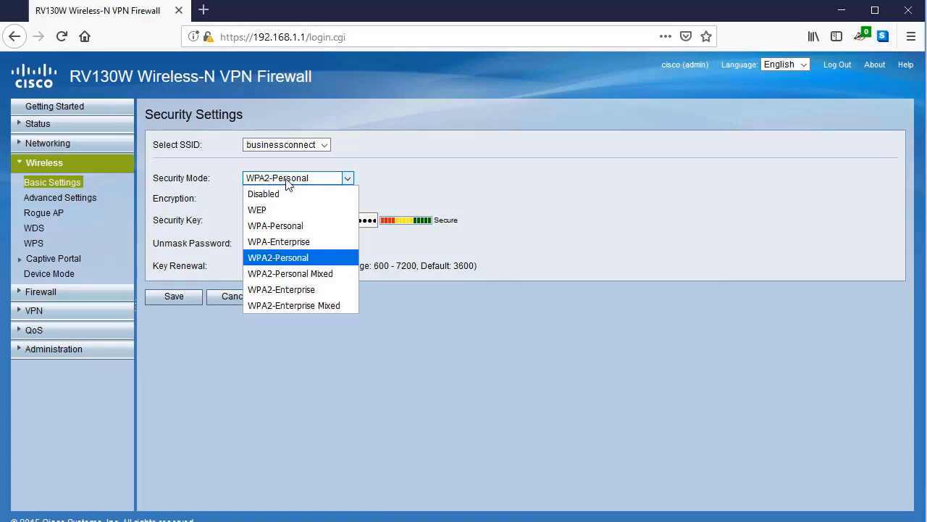
pyautogui.click(317, 261)
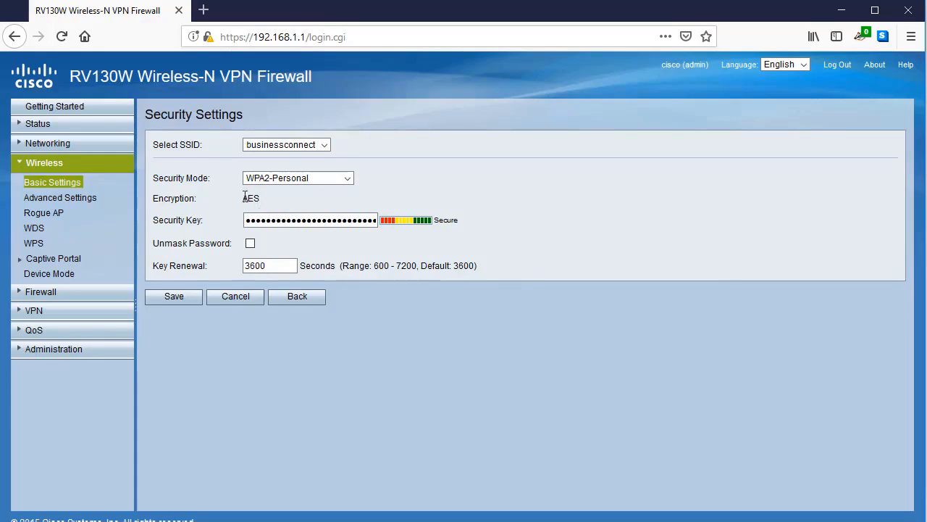
pyautogui.click(282, 180)
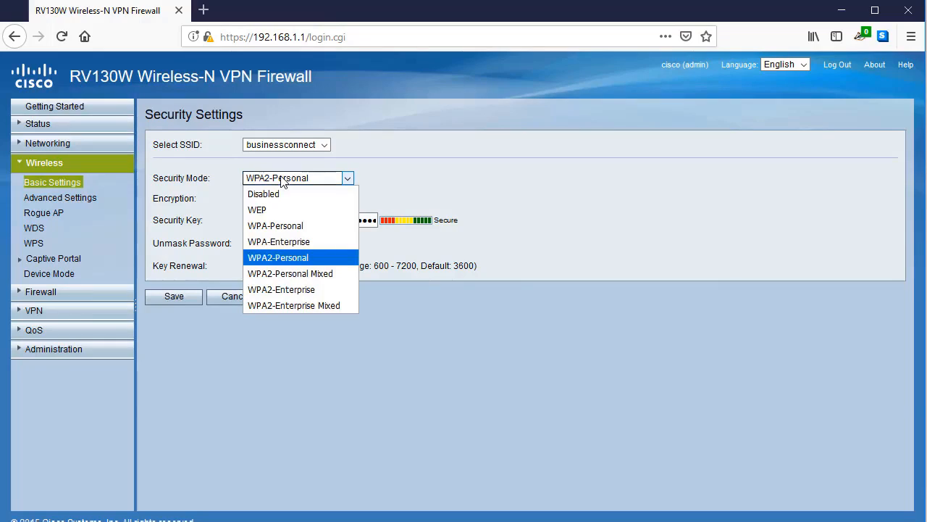
pyautogui.click(322, 273)
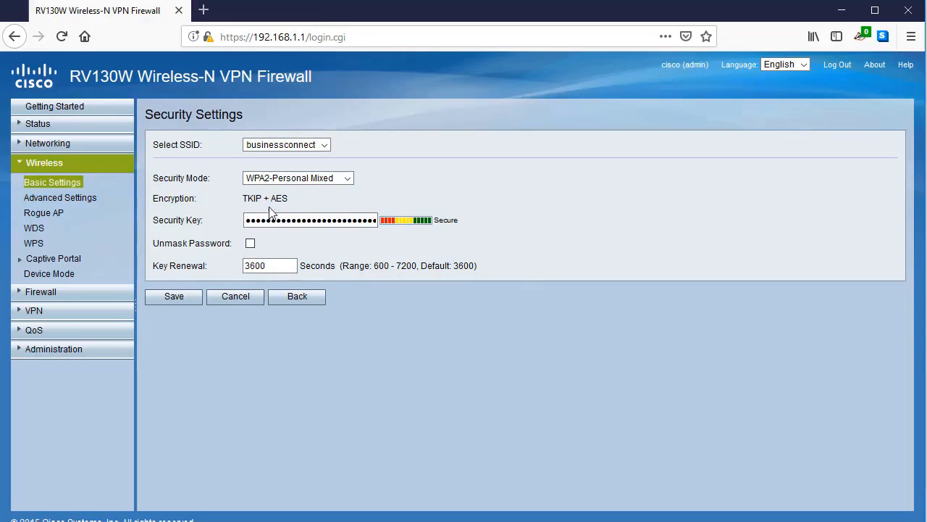
pyautogui.click(306, 182)
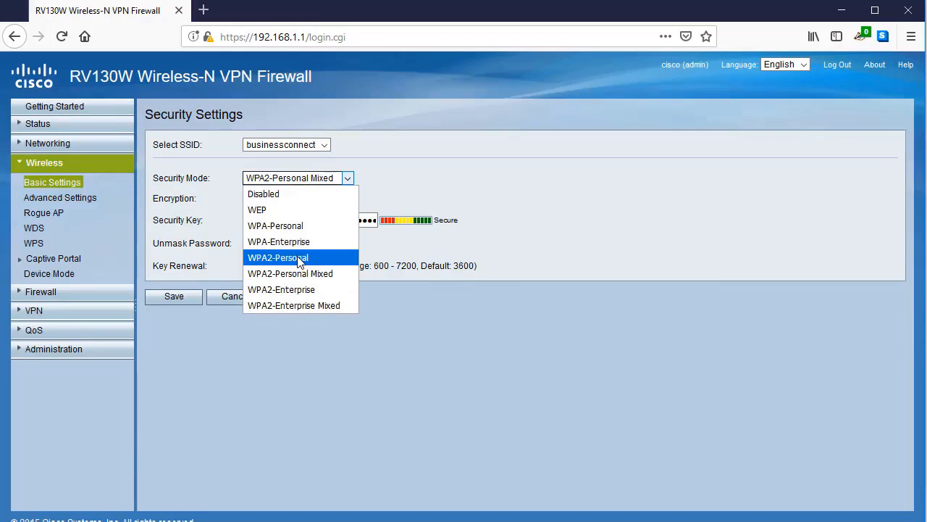
pyautogui.click(301, 262)
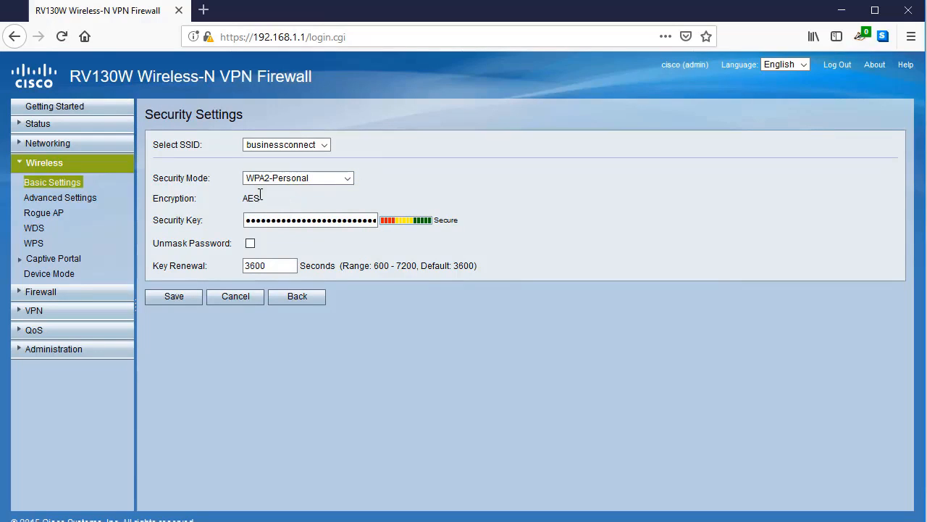
# Replace the security key with a new Strong-rated key, verify it unmasked, and save.
pyautogui.doubleClick(295, 220)
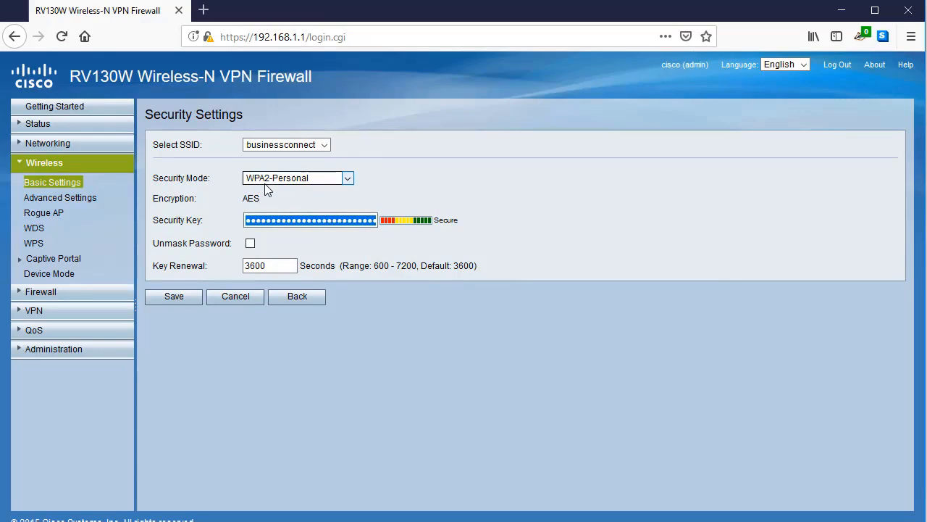
pyautogui.write('a')
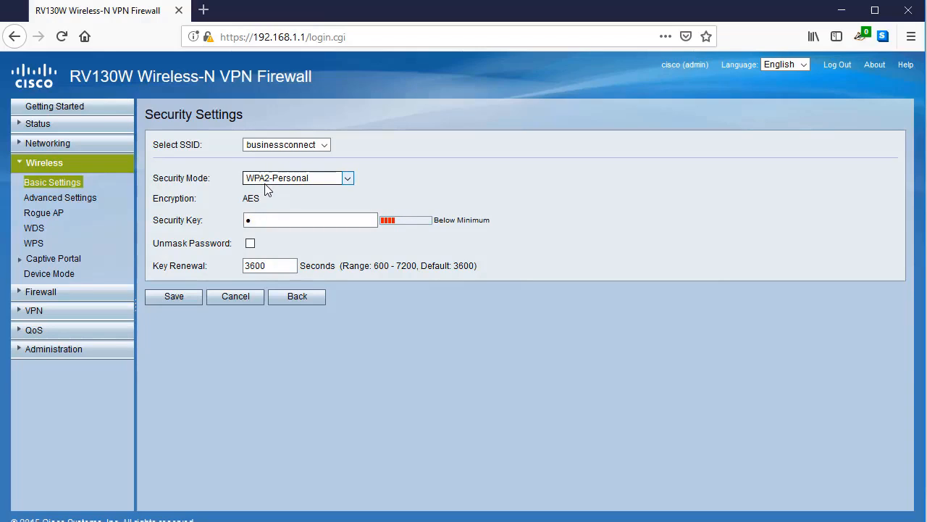
pyautogui.write('•••••••')
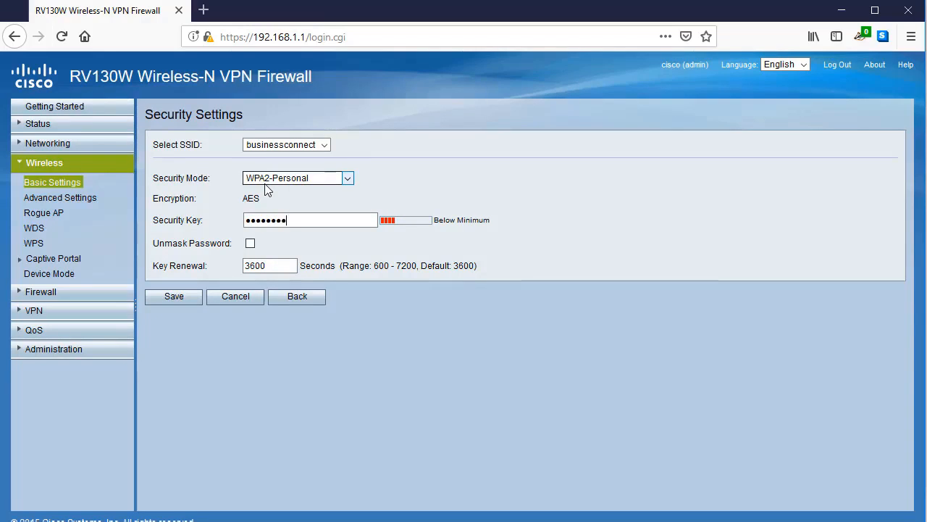
pyautogui.write('•••••••')
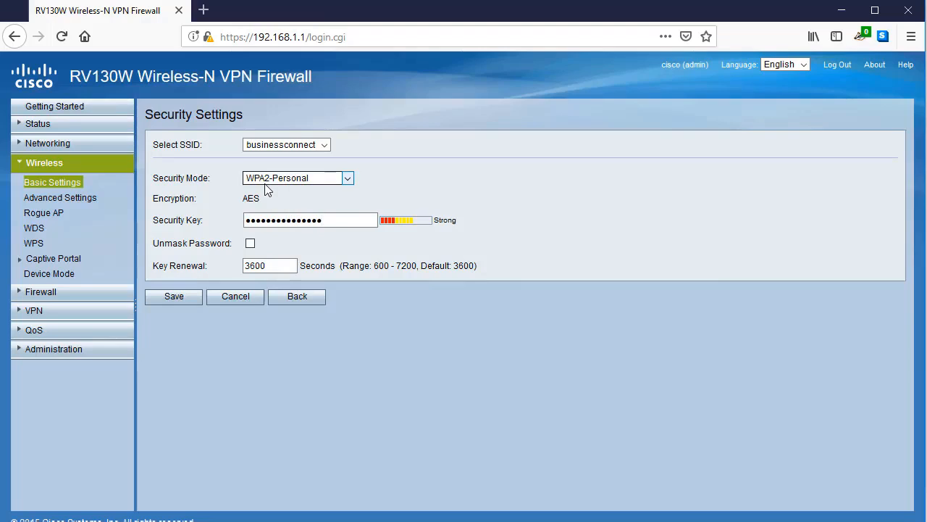
pyautogui.click(250, 243)
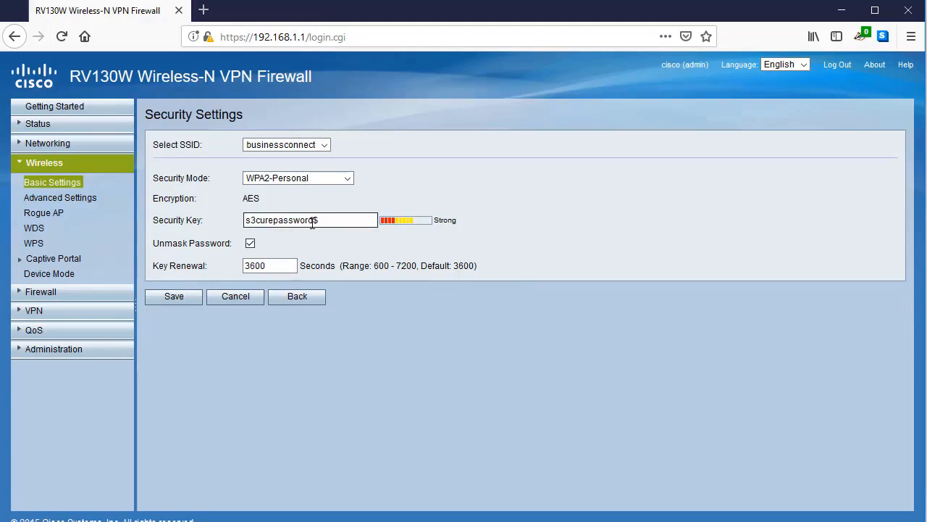
pyautogui.moveTo(313, 223); pyautogui.dragTo(329, 222)
pyautogui.tripleClick(361, 226)
pyautogui.click(334, 246)
pyautogui.click(174, 297)
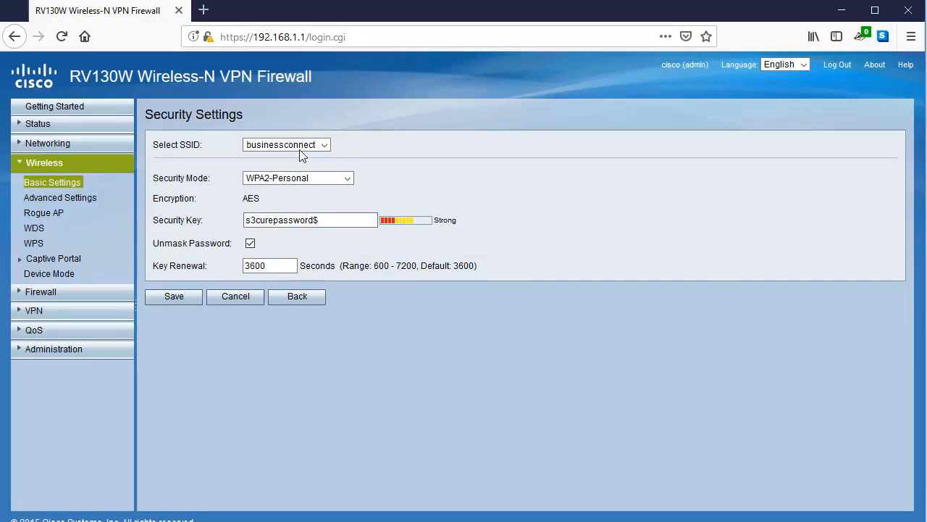
pyautogui.click(184, 295)
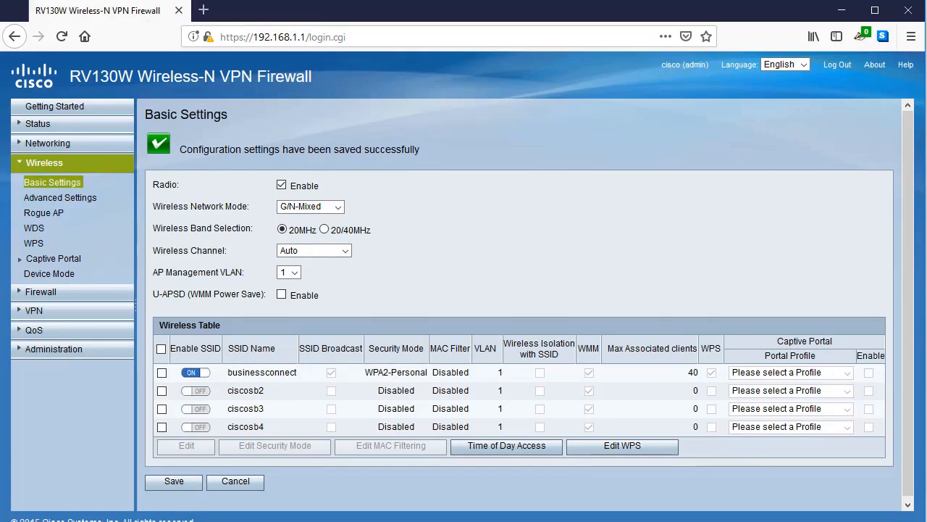
# Connect the laptop to businessconnect by pasting and checking its security key, then close the network list.
pyautogui.click(800, 520)
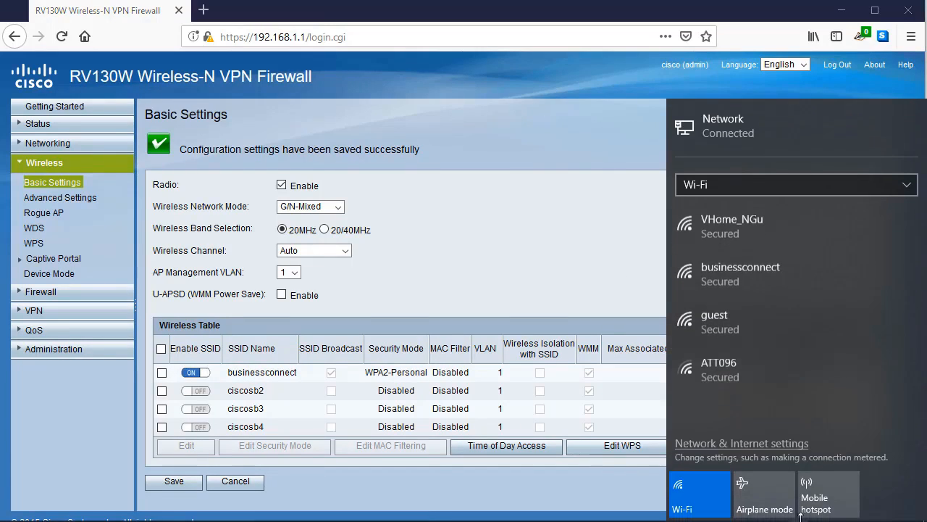
pyautogui.click(747, 272)
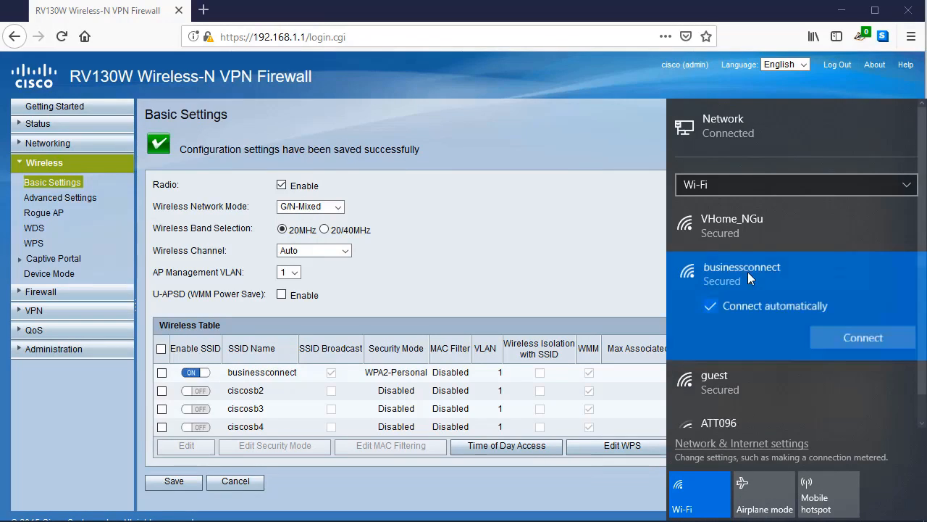
pyautogui.click(843, 334)
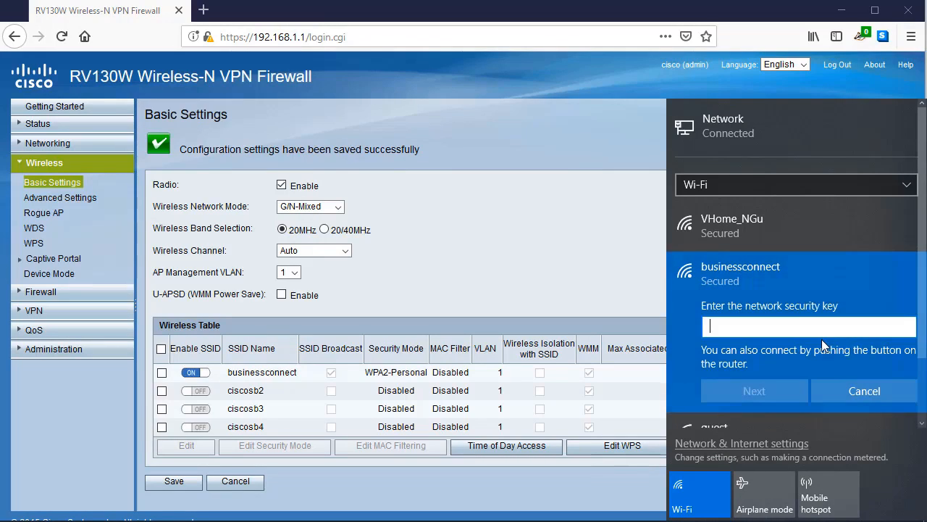
pyautogui.hotkey('ctrl', 'v')
pyautogui.click(909, 328)
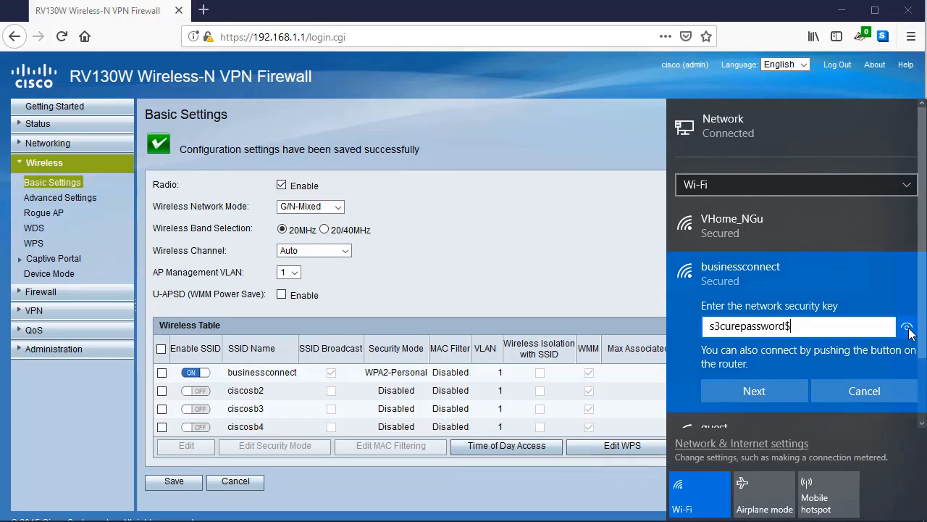
pyautogui.click(726, 395)
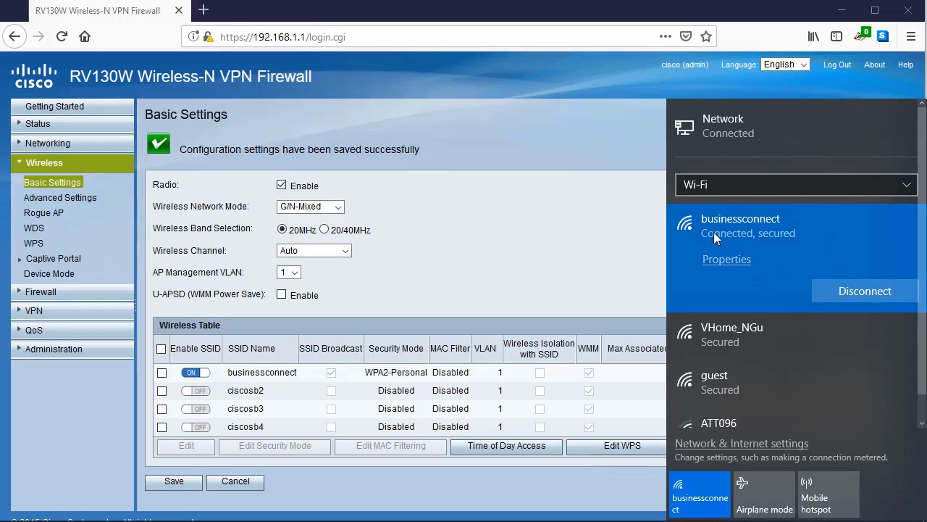
pyautogui.click(511, 214)
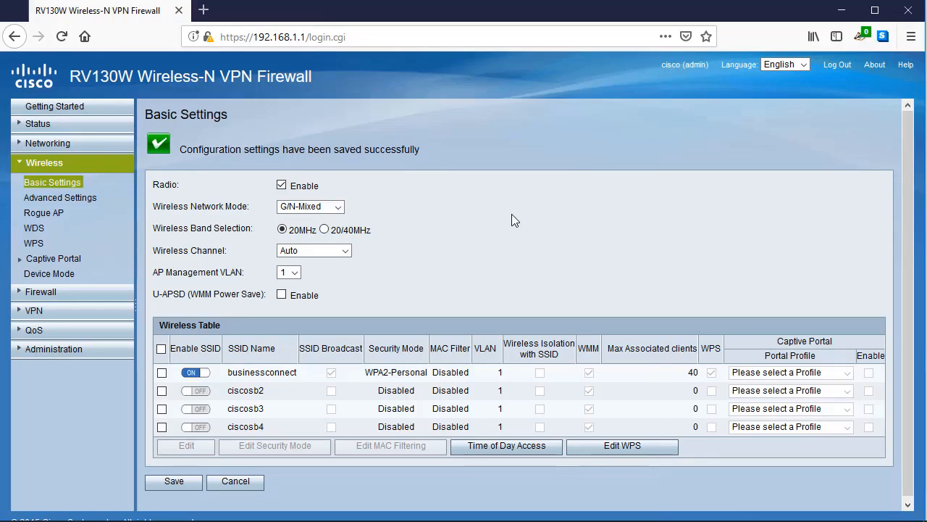